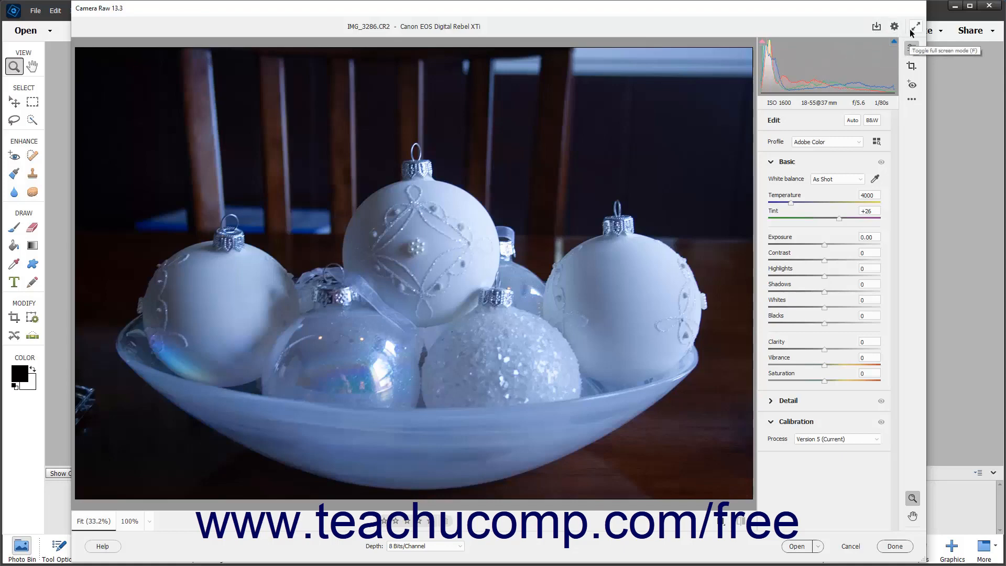
Step: Look over the save options and the Camera Raw preferences, cancelling both dialogs
{"action": "left_click", "coordinate": [876, 27]}
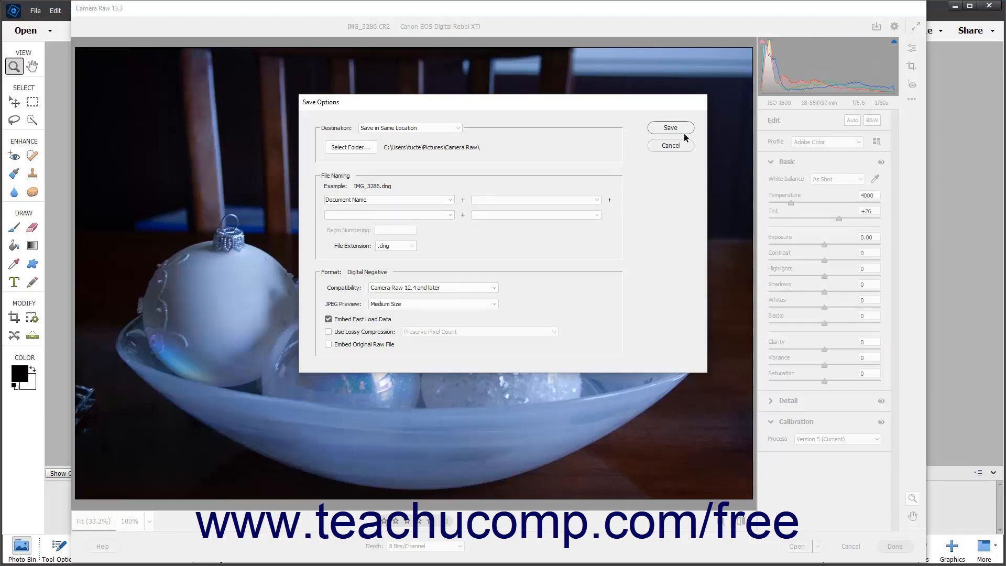
{"action": "left_click", "coordinate": [674, 146]}
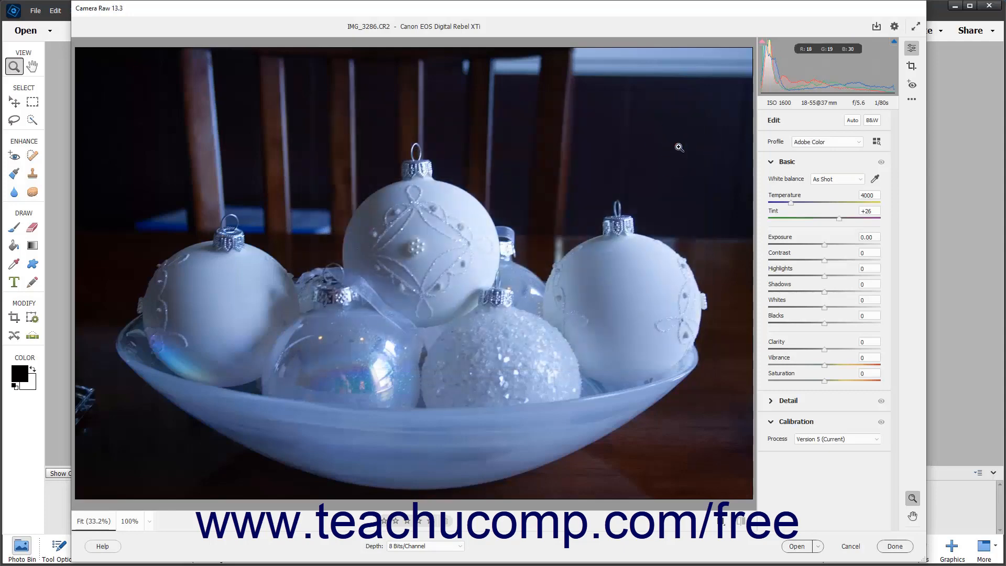
{"action": "left_click", "coordinate": [893, 29]}
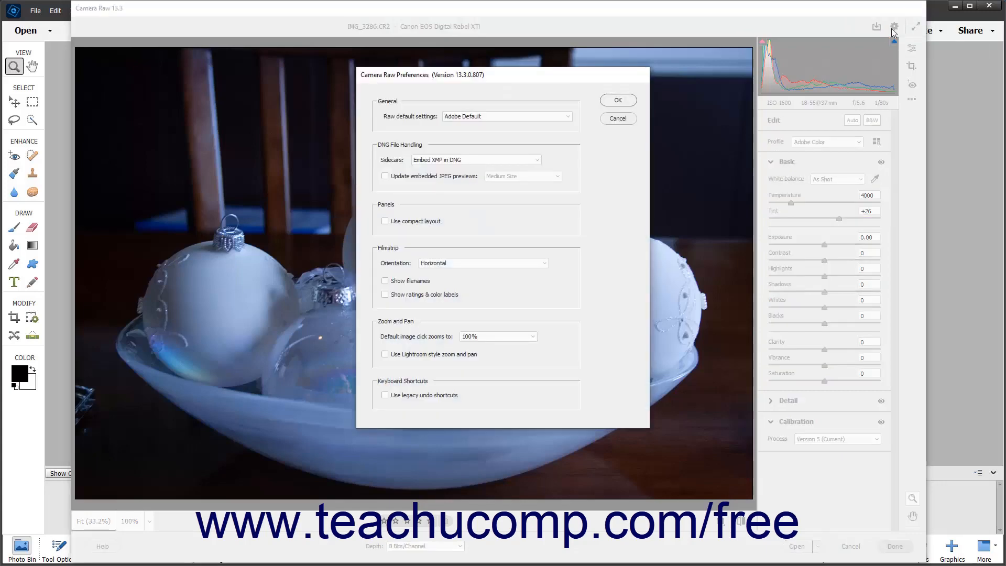
{"action": "left_click", "coordinate": [625, 120]}
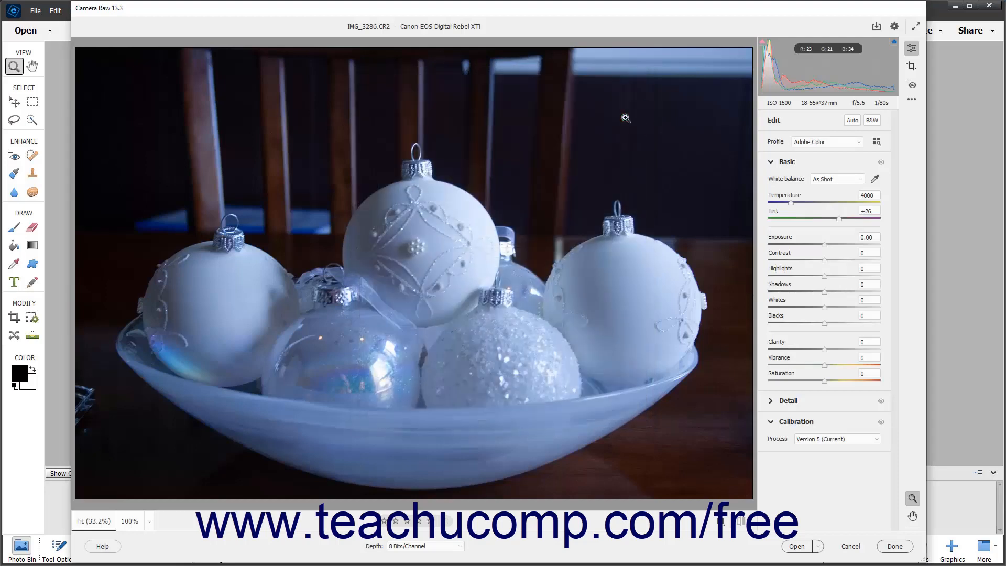
Step: View the photo in full screen mode and return to the windowed view
{"action": "left_click", "coordinate": [915, 28]}
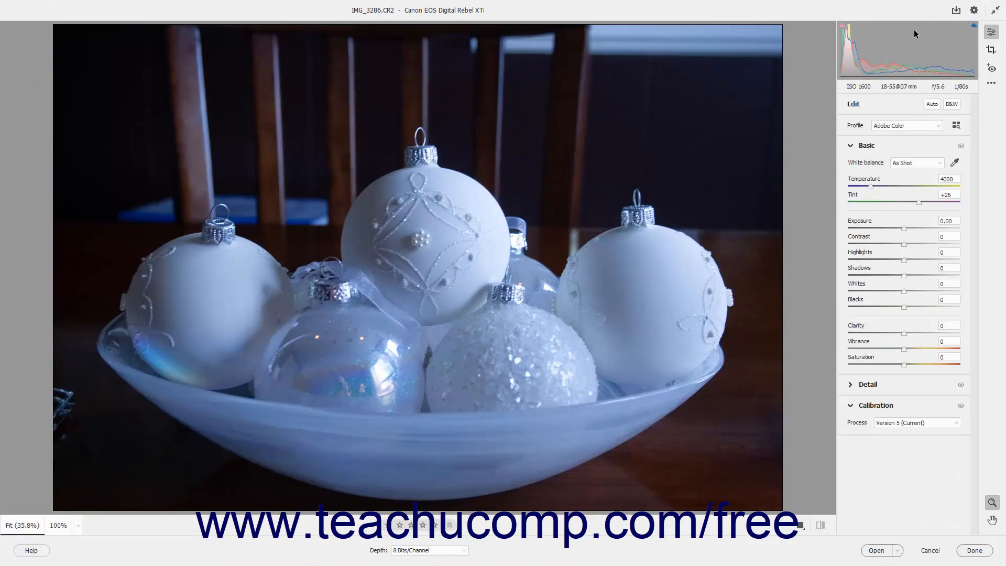
{"action": "left_click", "coordinate": [994, 11]}
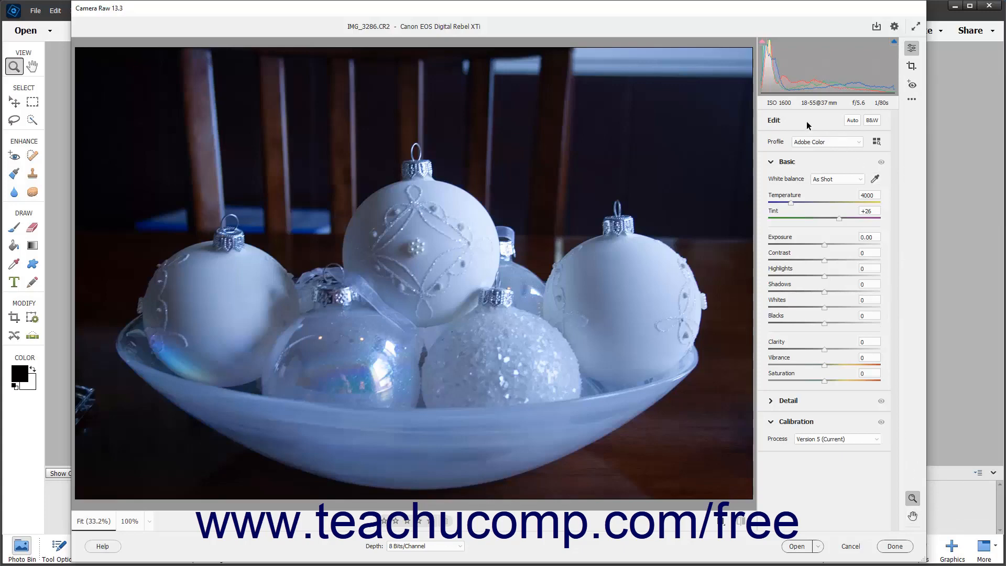
Step: View the Crop and Red Eye tool settings and return to the Edit controls
{"action": "left_click", "coordinate": [912, 66]}
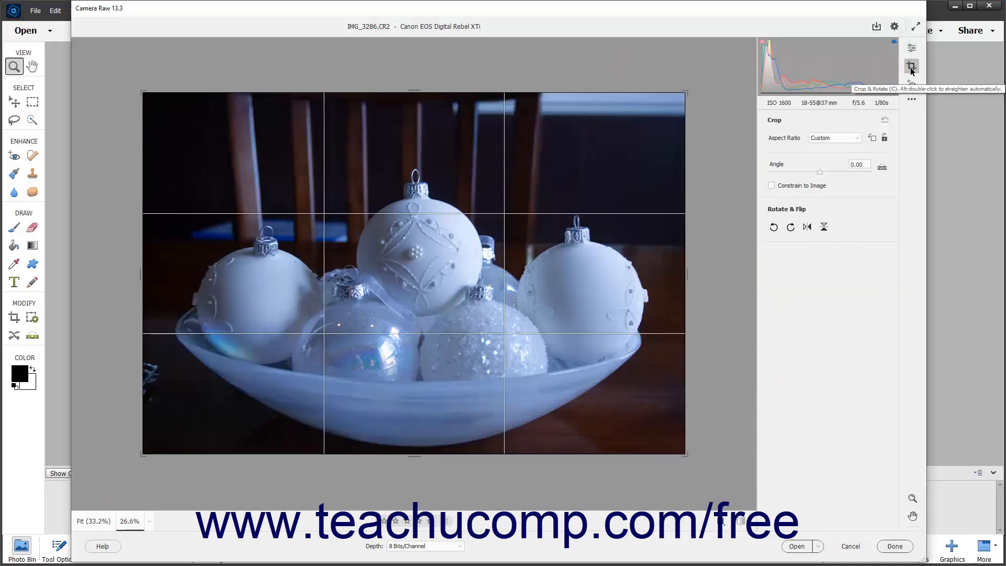
{"action": "left_click", "coordinate": [911, 85]}
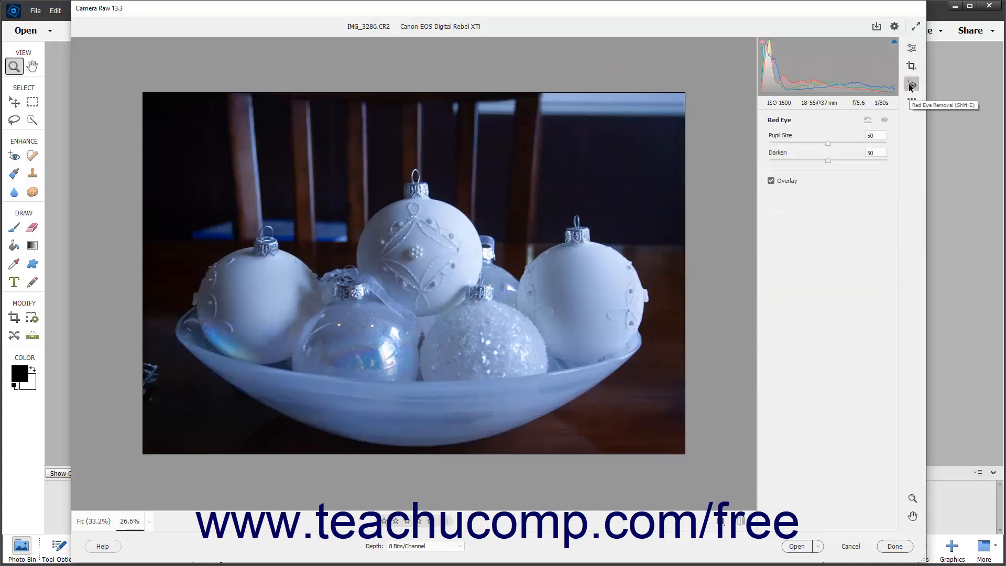
{"action": "left_click", "coordinate": [912, 47]}
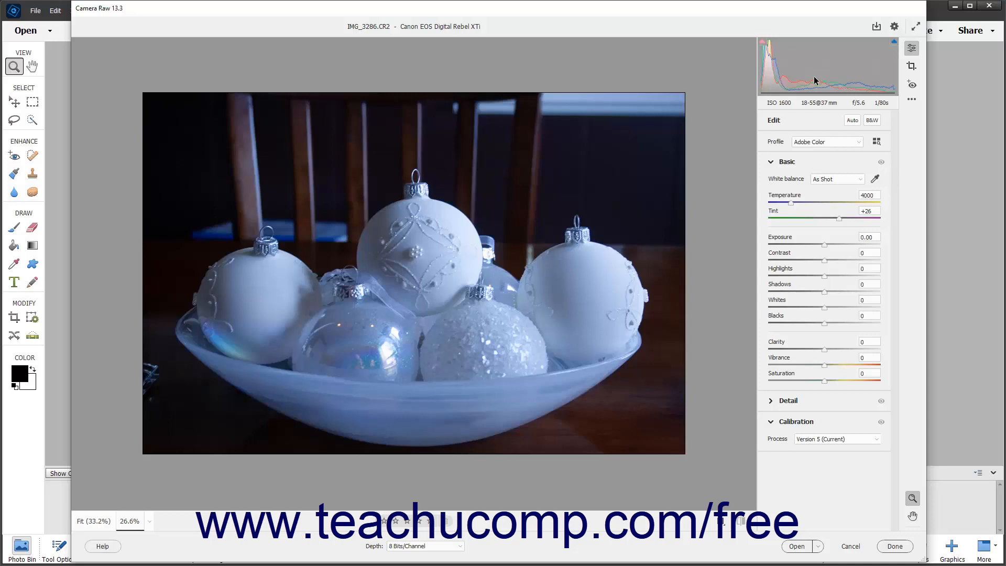
Step: Check the histogram's shadow and highlight clipping warnings on the photo and switch the highlight warning off again
{"action": "left_click", "coordinate": [763, 44]}
{"action": "left_click", "coordinate": [895, 42]}
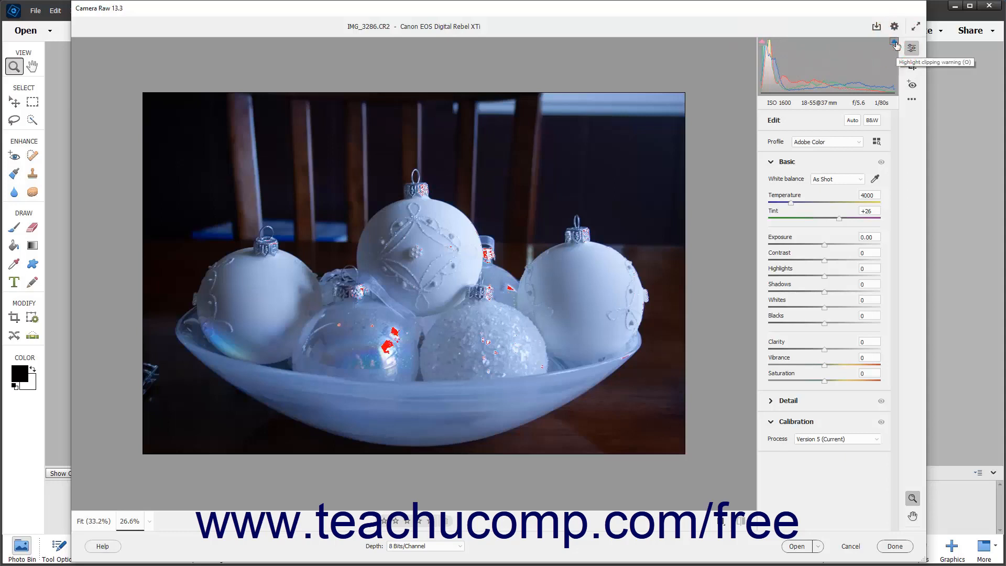
{"action": "left_click", "coordinate": [895, 42]}
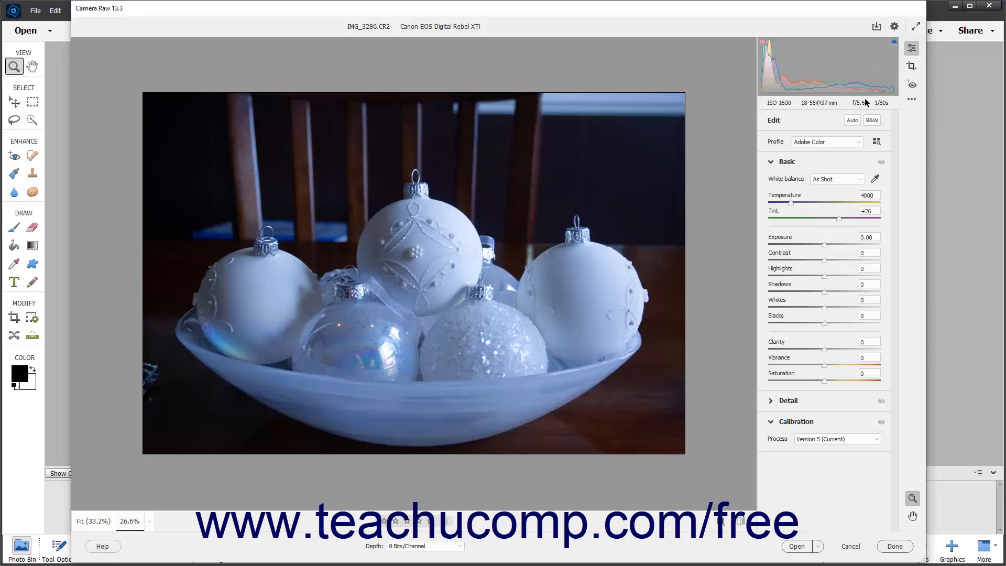
Step: Collapse the Basic settings, and toggle the Detail and Calibration sections back to their original states
{"action": "left_click", "coordinate": [795, 126]}
{"action": "left_click", "coordinate": [776, 161]}
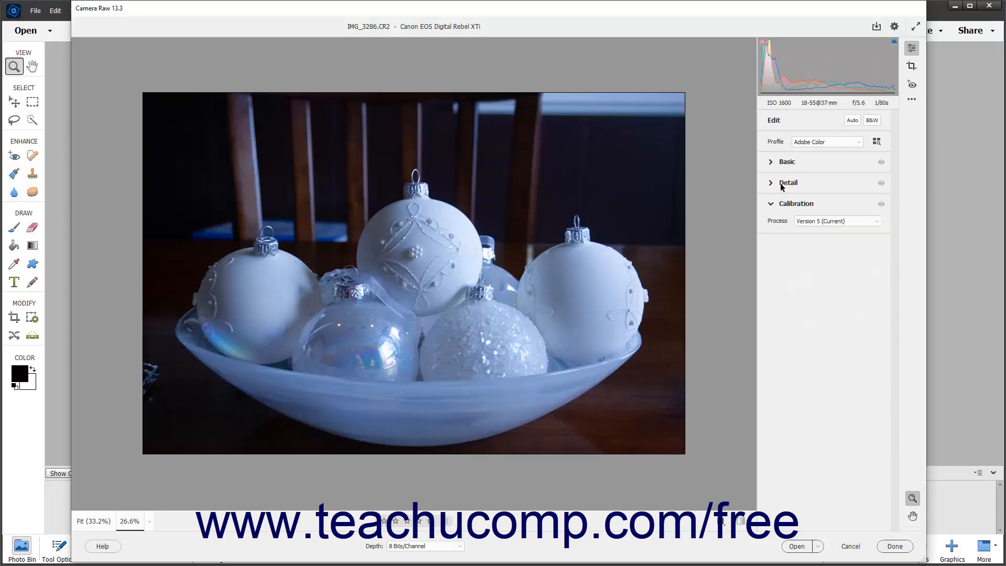
{"action": "left_click", "coordinate": [781, 183]}
{"action": "left_click", "coordinate": [781, 184]}
{"action": "left_click", "coordinate": [778, 205]}
{"action": "left_click", "coordinate": [778, 204]}
Step: Fit the photo in the view, magnify it to 300%, and fit it in the view again
{"action": "left_click", "coordinate": [101, 522]}
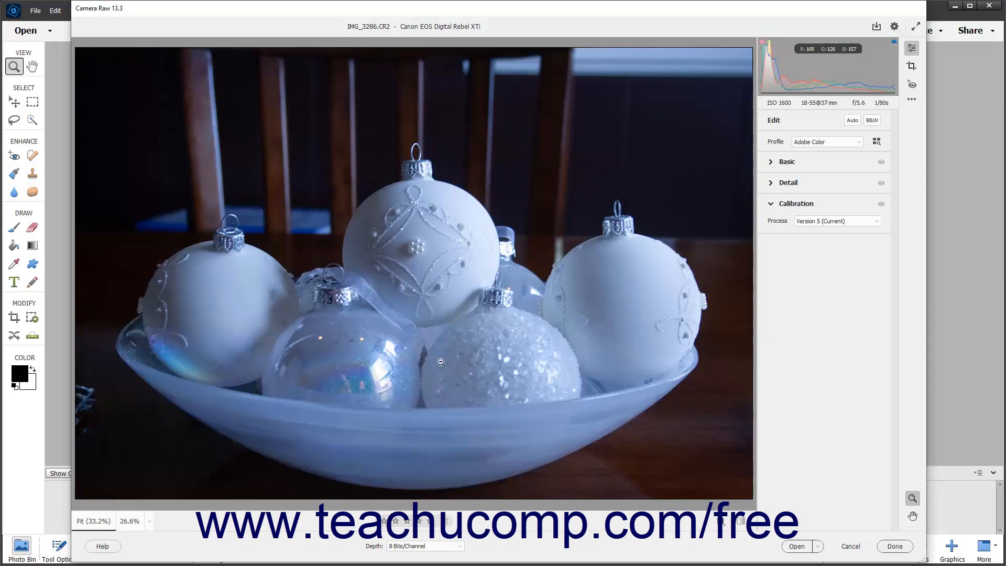
{"action": "left_click", "coordinate": [150, 521]}
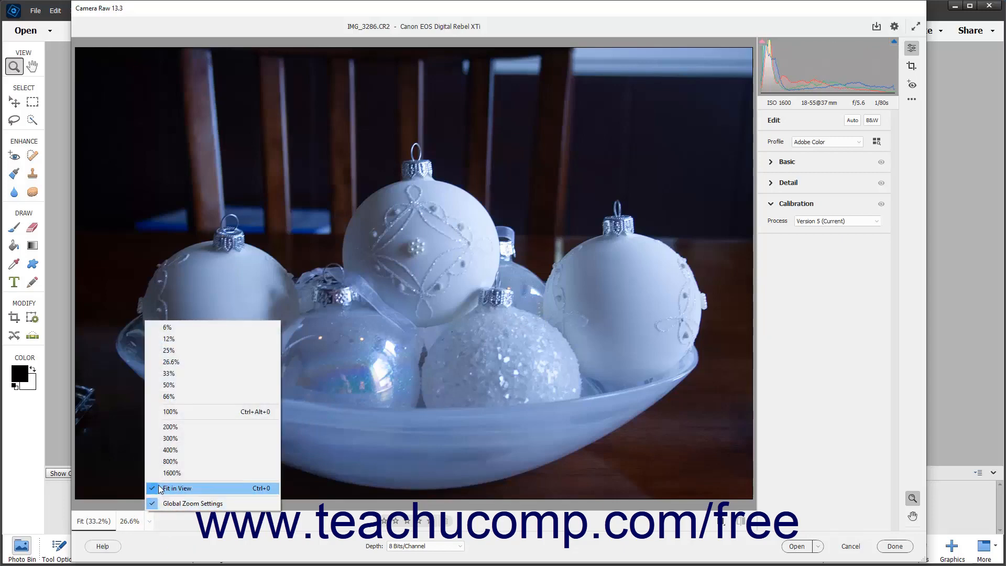
{"action": "left_click", "coordinate": [179, 438]}
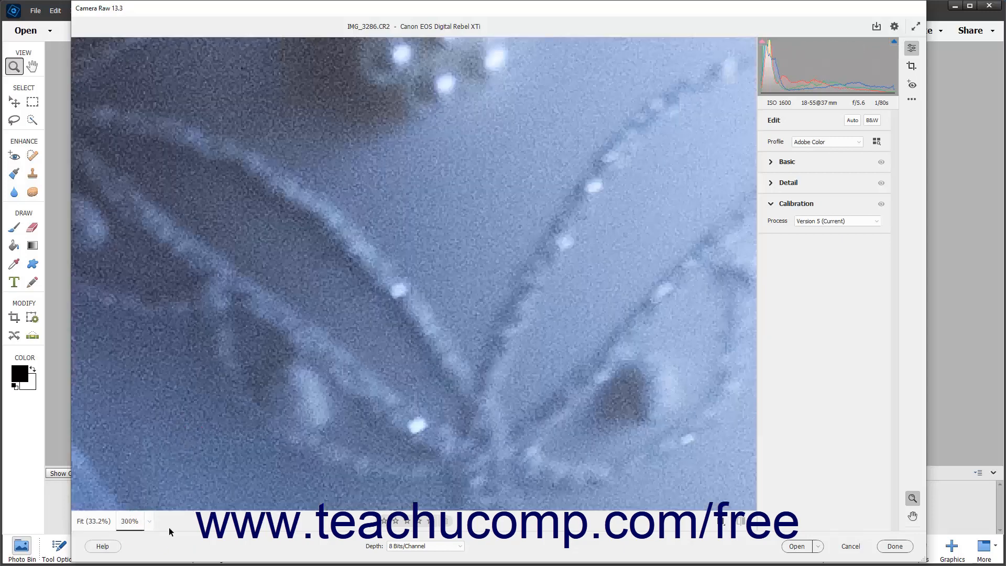
{"action": "left_click", "coordinate": [99, 521]}
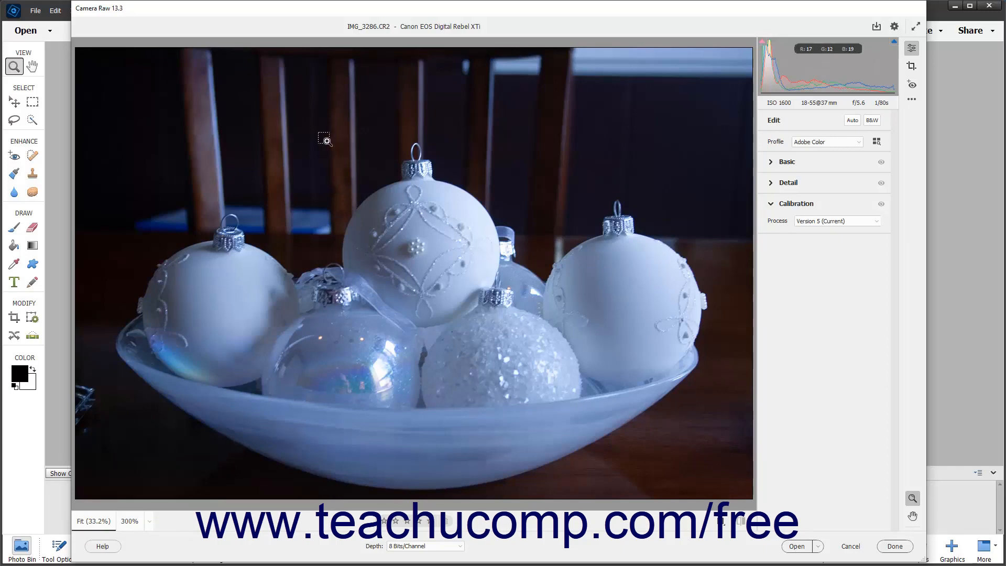
Step: Zoom in on the area around the upper central ornament and on the leftmost ornament, fitting the photo in view after each
{"action": "left_click_drag", "start_coordinate": [327, 140], "coordinate": [506, 318]}
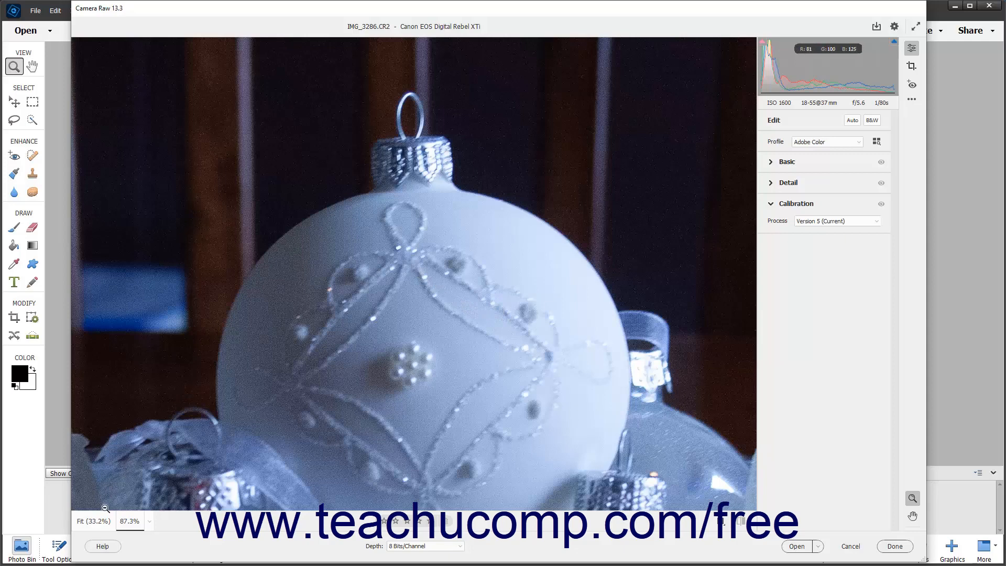
{"action": "left_click", "coordinate": [95, 521]}
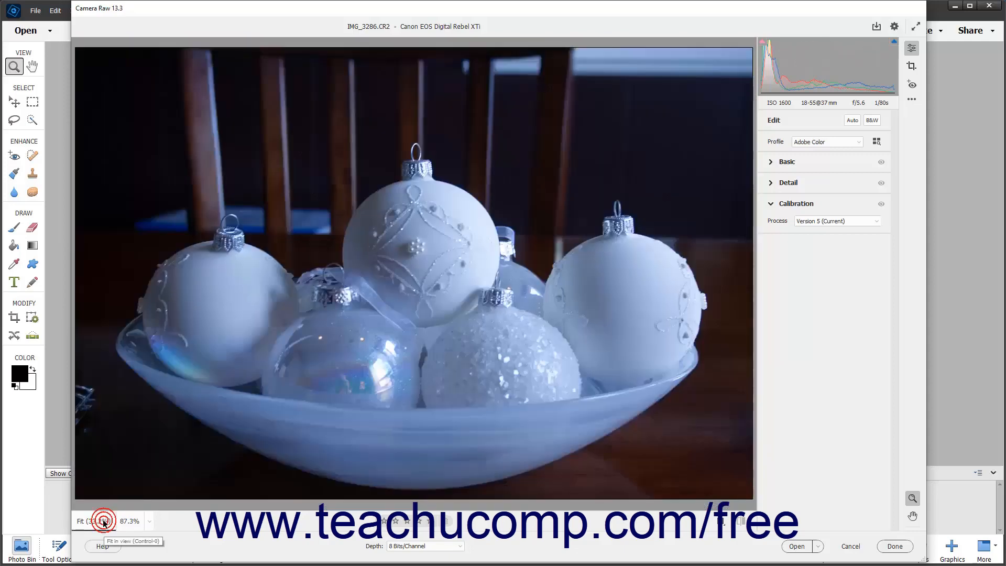
{"action": "left_click", "coordinate": [181, 297]}
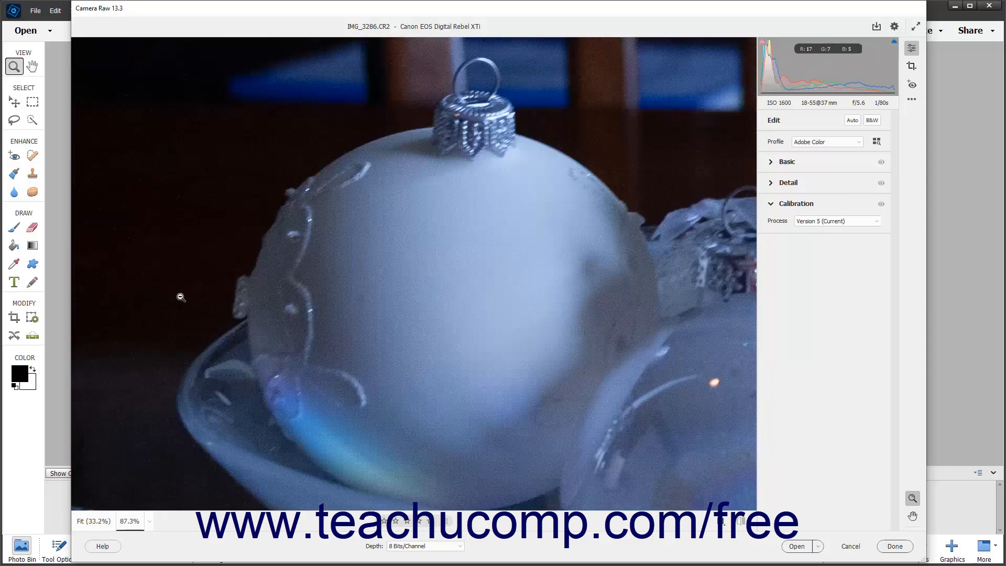
{"action": "left_click", "coordinate": [91, 522]}
Step: Zoom in and back out twice on the glittery ornament at the front of the bowl
{"action": "left_click", "coordinate": [499, 305]}
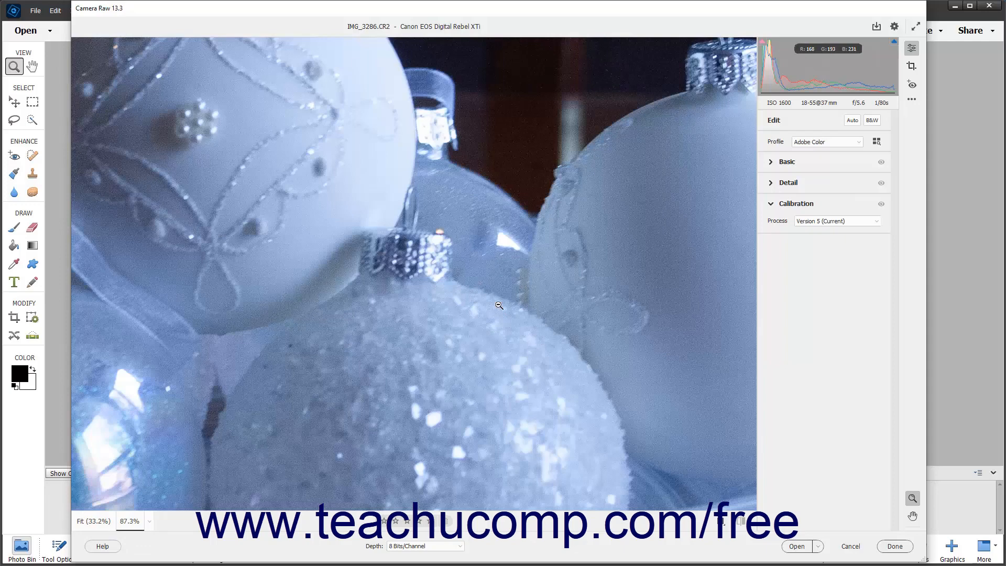
{"action": "left_click", "coordinate": [499, 305], "text": "alt"}
{"action": "left_click", "coordinate": [499, 304]}
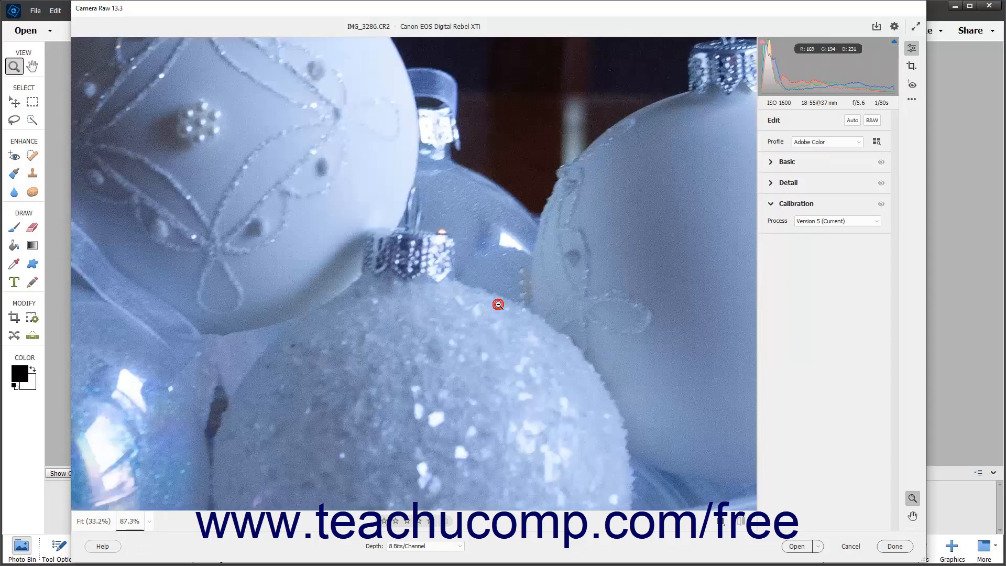
{"action": "left_click", "coordinate": [498, 304], "text": "alt"}
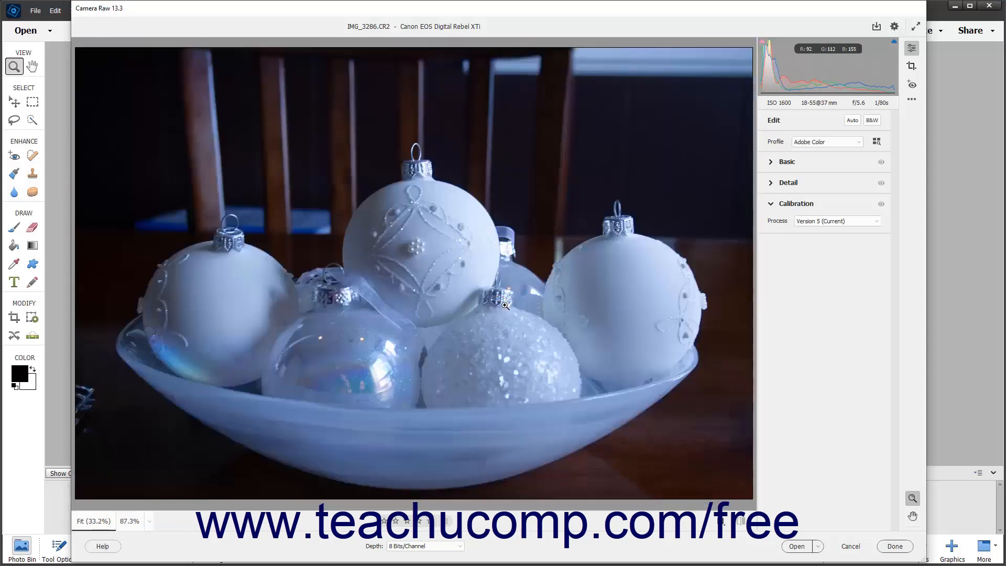
Step: Activate the Hand tool, view the photo at 87.3%, and fit it in the view again
{"action": "left_click", "coordinate": [913, 517]}
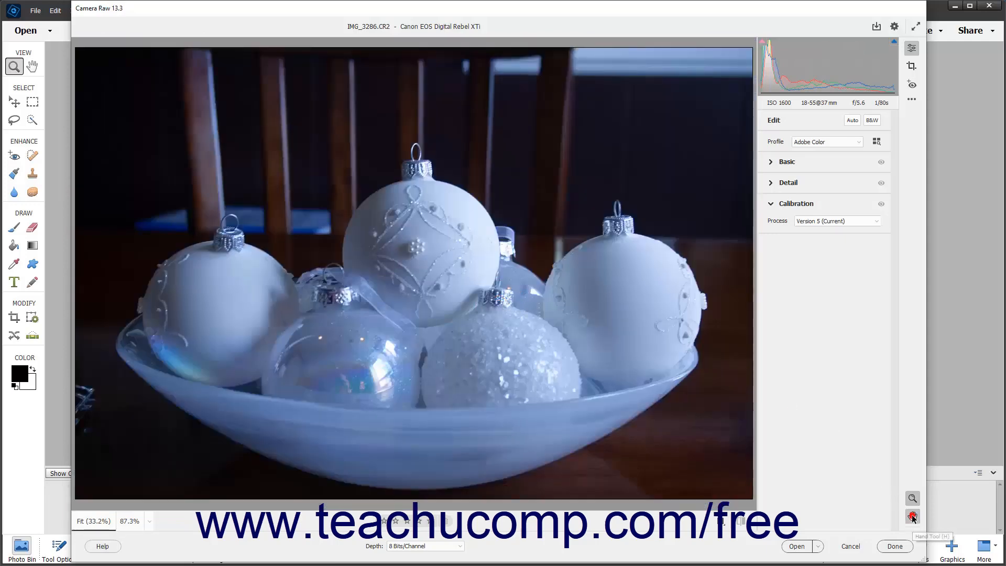
{"action": "left_click", "coordinate": [129, 522]}
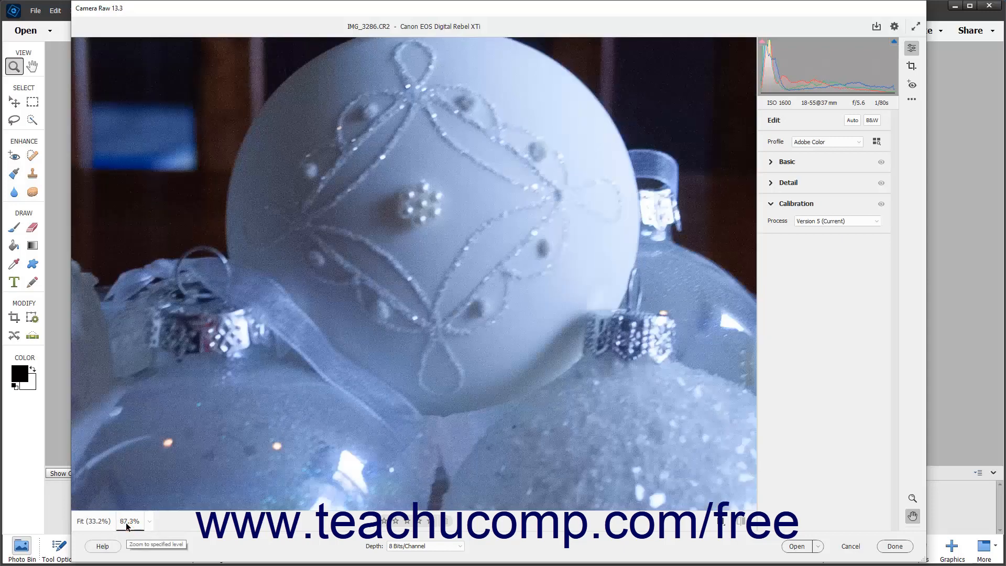
{"action": "left_click", "coordinate": [99, 522]}
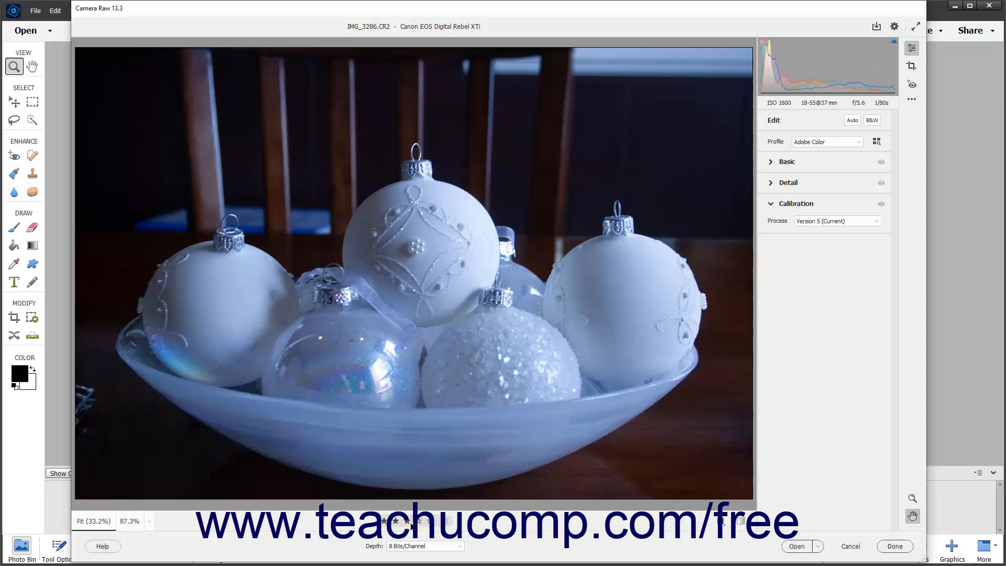
Step: Mark the photo for deletion and remove the mark again
{"action": "left_click", "coordinate": [447, 522]}
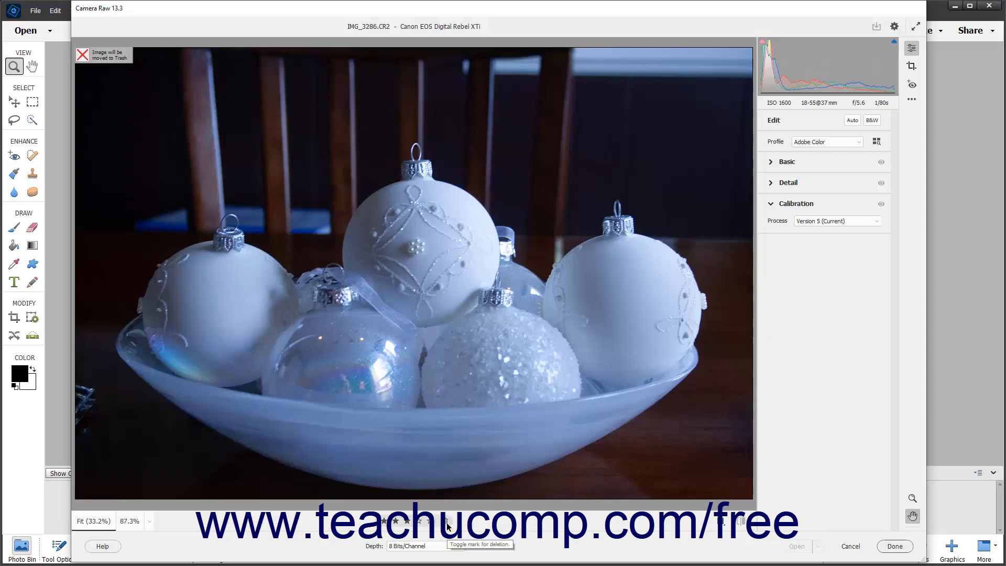
{"action": "left_click", "coordinate": [447, 522]}
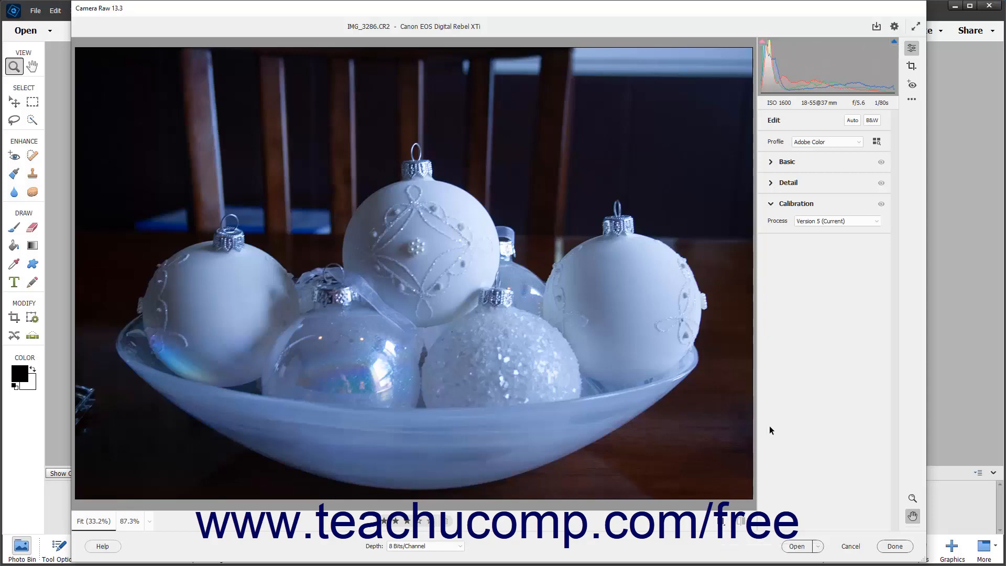
Step: Expand the Basic settings and warm the photo by setting the white balance temperature to 5250
{"action": "left_click", "coordinate": [771, 161]}
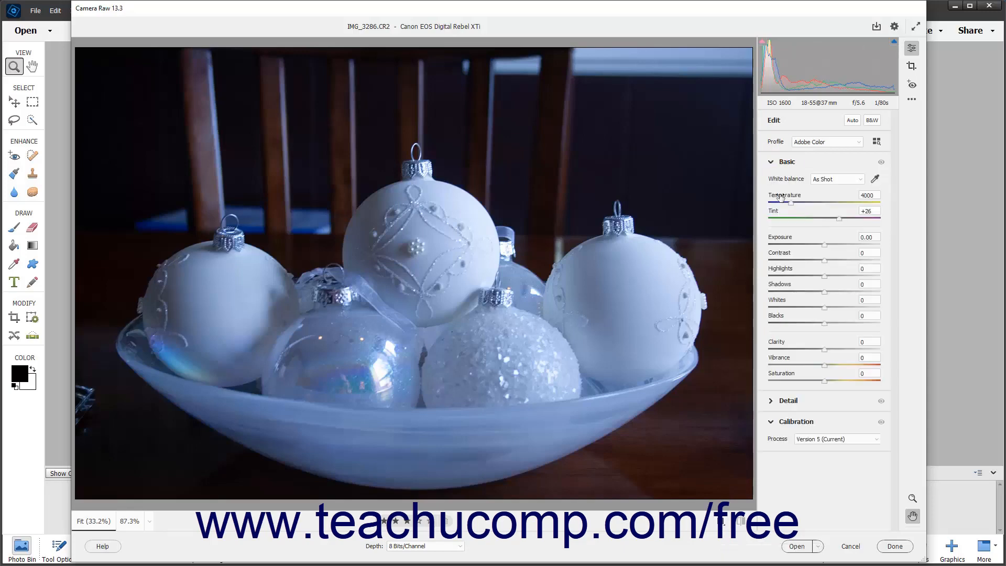
{"action": "left_click_drag", "start_coordinate": [791, 203], "coordinate": [804, 202]}
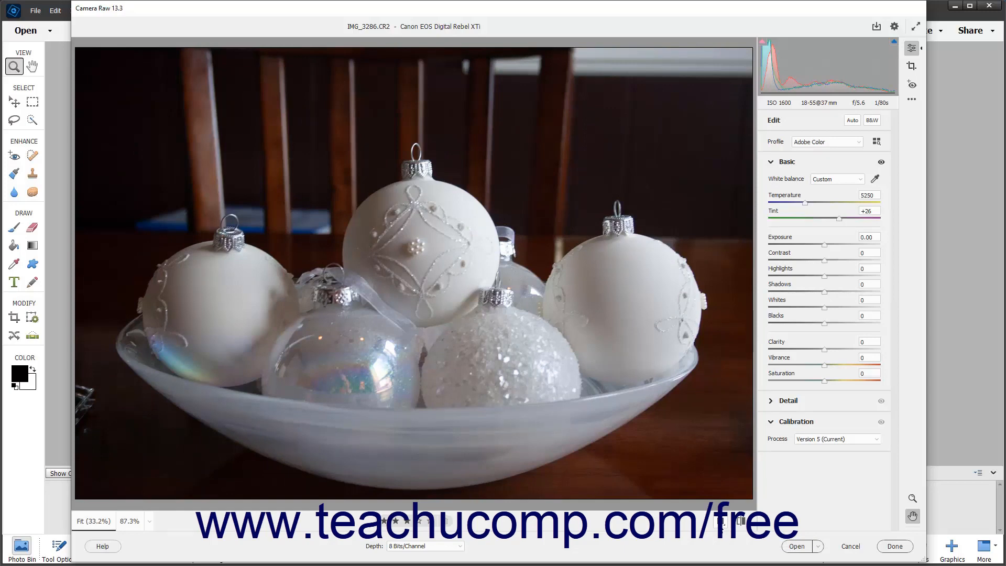
Step: Show the before and after versions side by side and copy the current settings to the Before version
{"action": "left_click", "coordinate": [720, 523]}
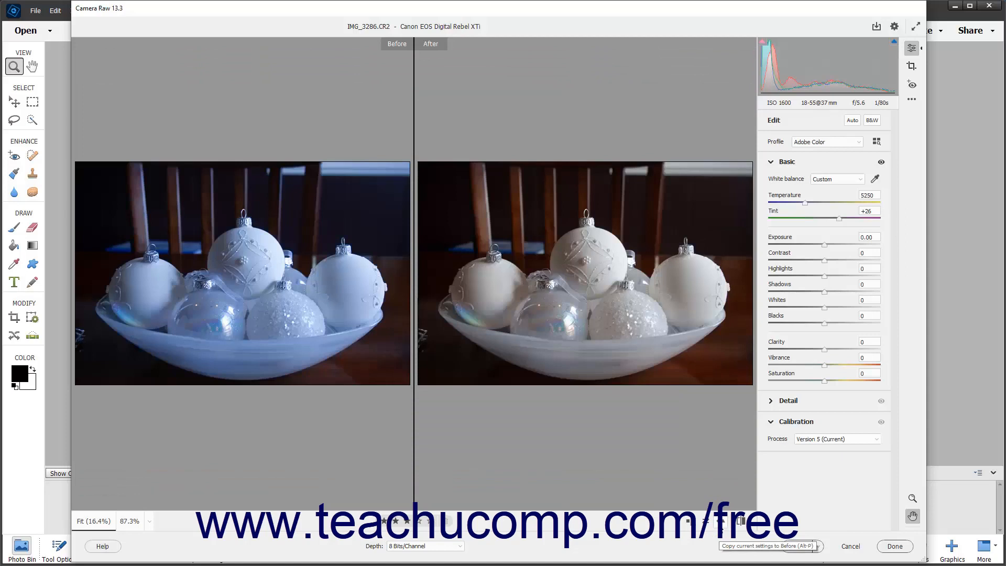
{"action": "left_click", "coordinate": [721, 524]}
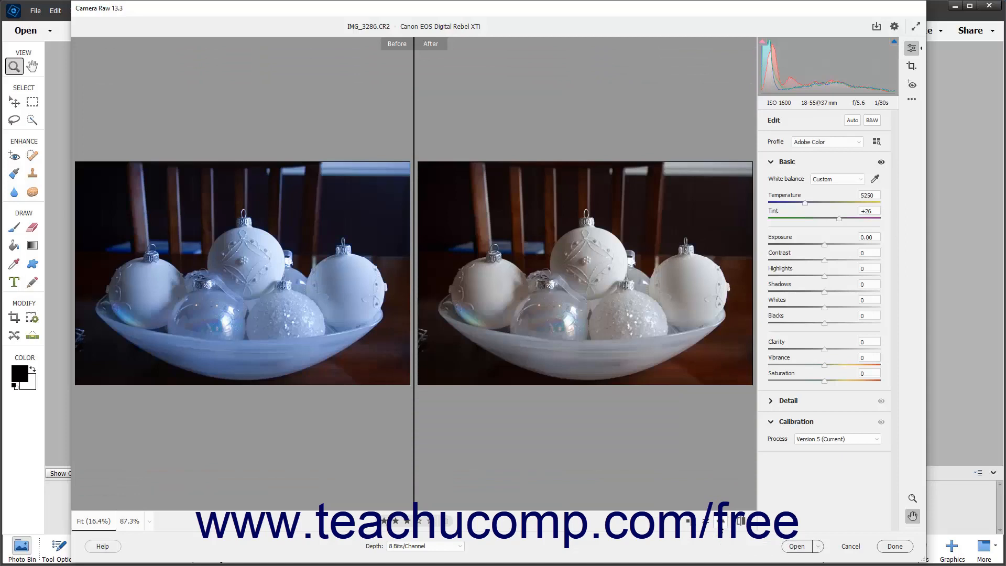
Step: Change the comparison to the left/right split preview, and then to Before/After Top/Bottom
{"action": "left_click", "coordinate": [689, 523]}
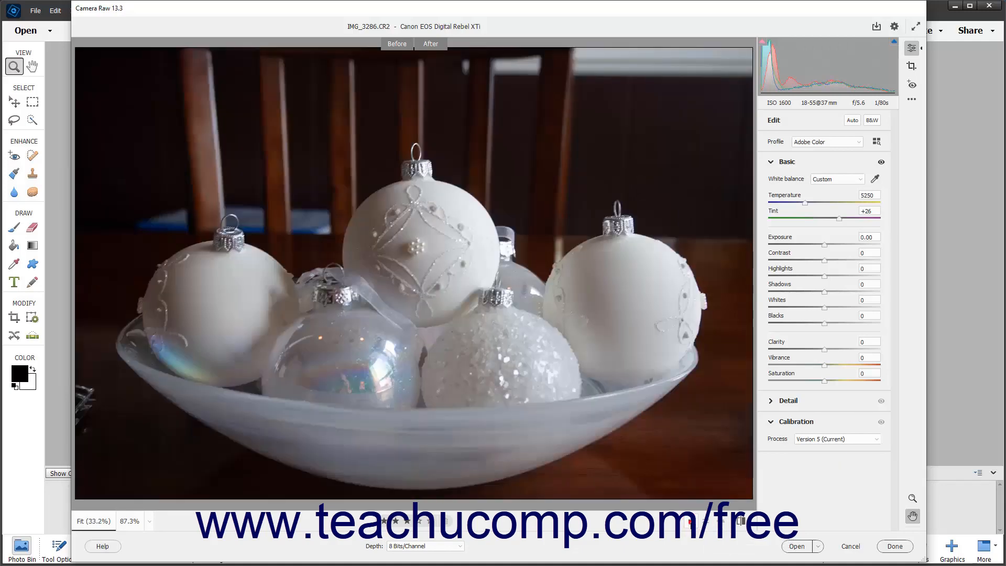
{"action": "left_click", "coordinate": [690, 522]}
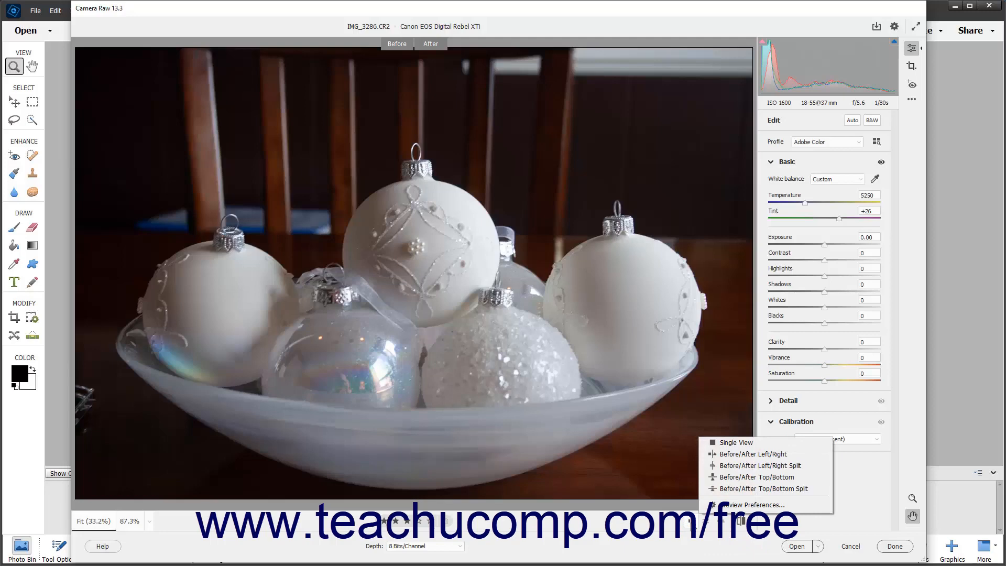
{"action": "left_click", "coordinate": [738, 479]}
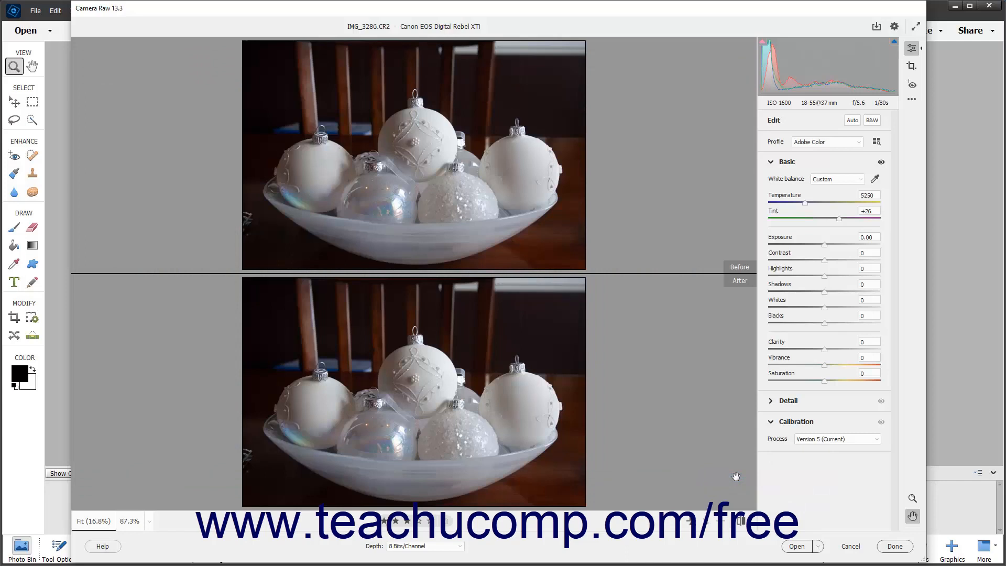
Step: Reset the photo's tint to 0
{"action": "double_click", "coordinate": [838, 218]}
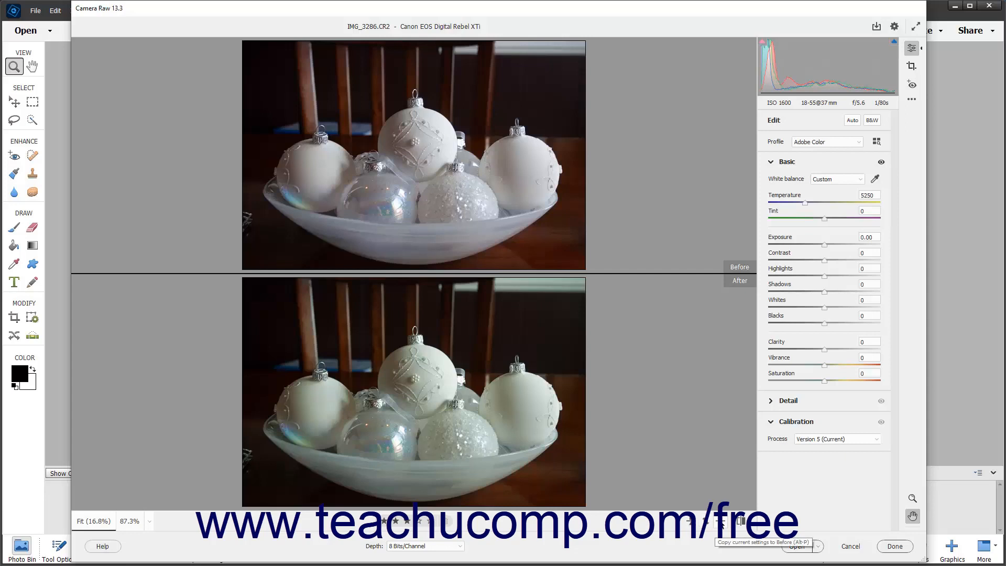
Step: Toggle the photo to its default settings and back to the current ones, and return the preview to Single View
{"action": "left_click", "coordinate": [741, 521]}
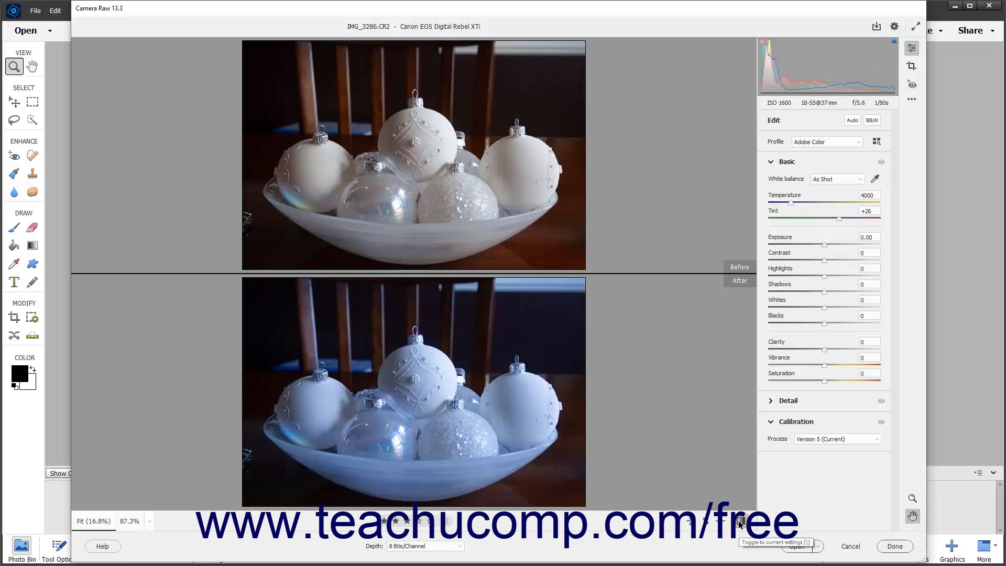
{"action": "left_click", "coordinate": [740, 521]}
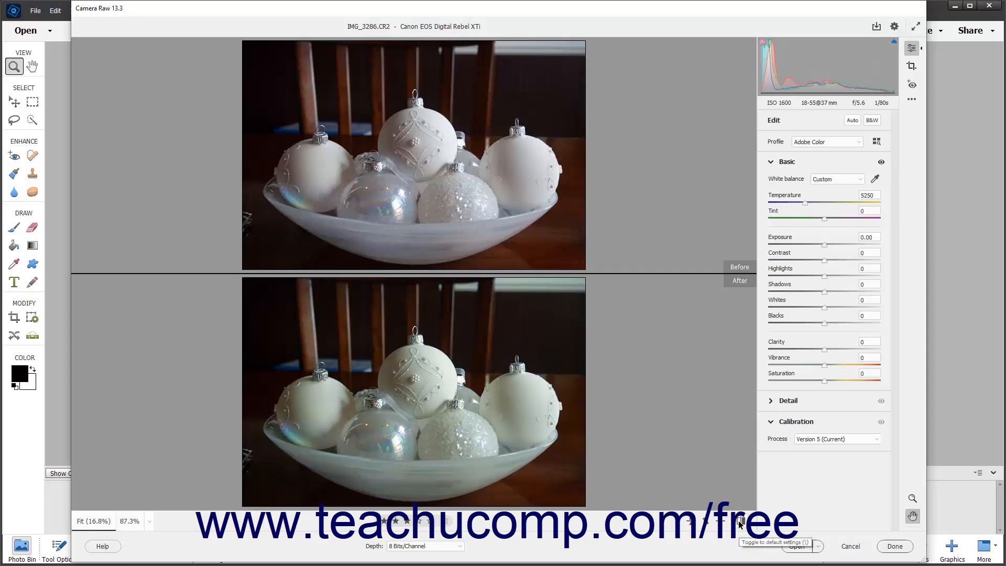
{"action": "left_click", "coordinate": [693, 524]}
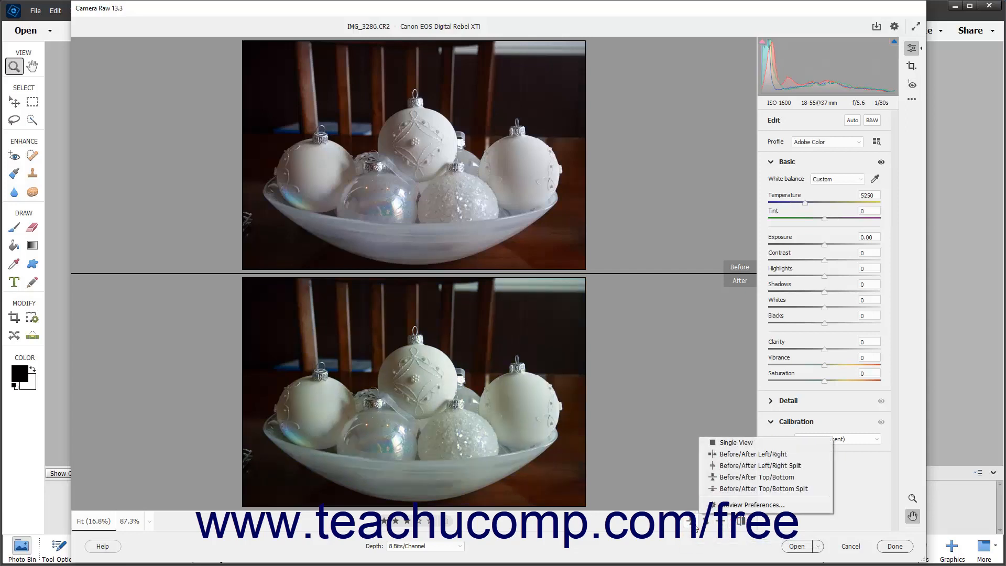
{"action": "left_click", "coordinate": [726, 443]}
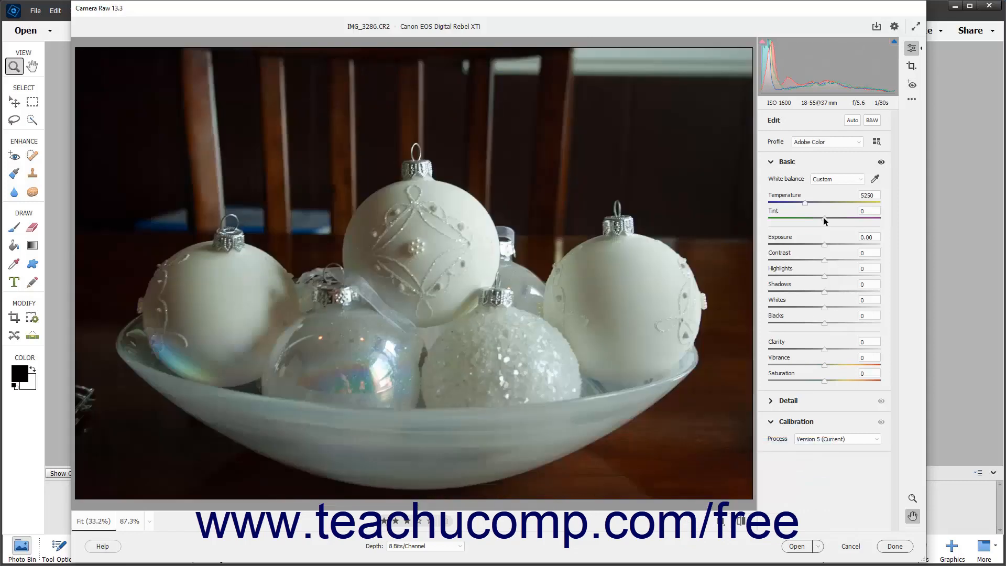
Step: Set the photo's tint to +20, and view the bit depth choices while keeping 8 Bits/Channel
{"action": "left_click_drag", "start_coordinate": [823, 218], "coordinate": [835, 218]}
{"action": "left_click", "coordinate": [461, 547]}
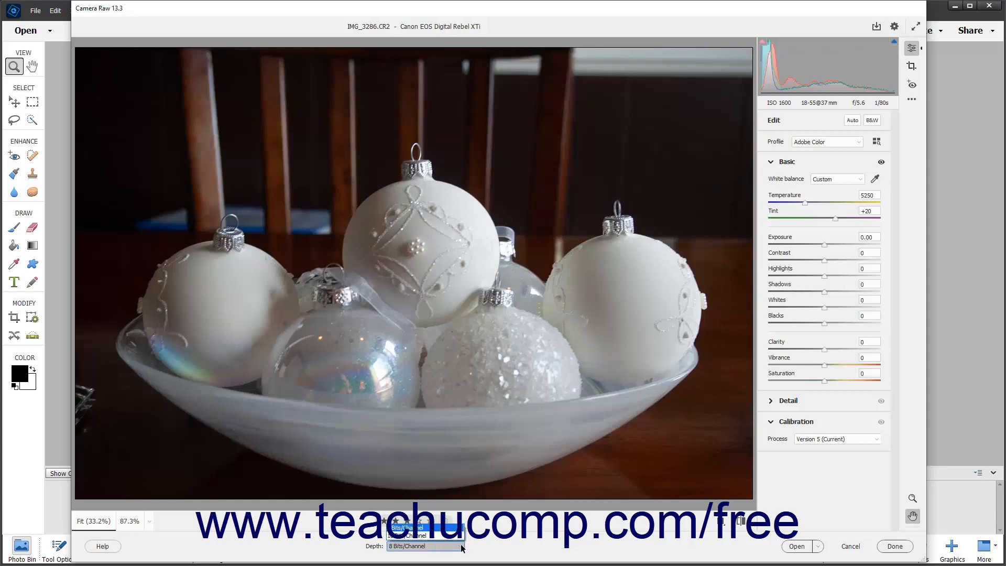
{"action": "left_click", "coordinate": [487, 548]}
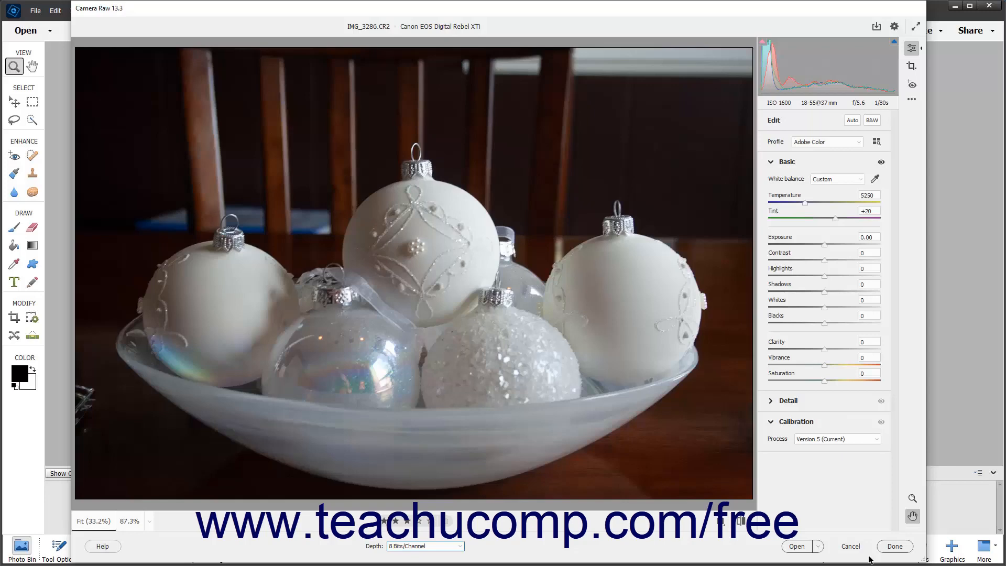
Step: Open the adjusted photo as a copy in the editor without updating the raw image's metadata
{"action": "key", "text": "alt"}
{"action": "key", "text": "alt"}
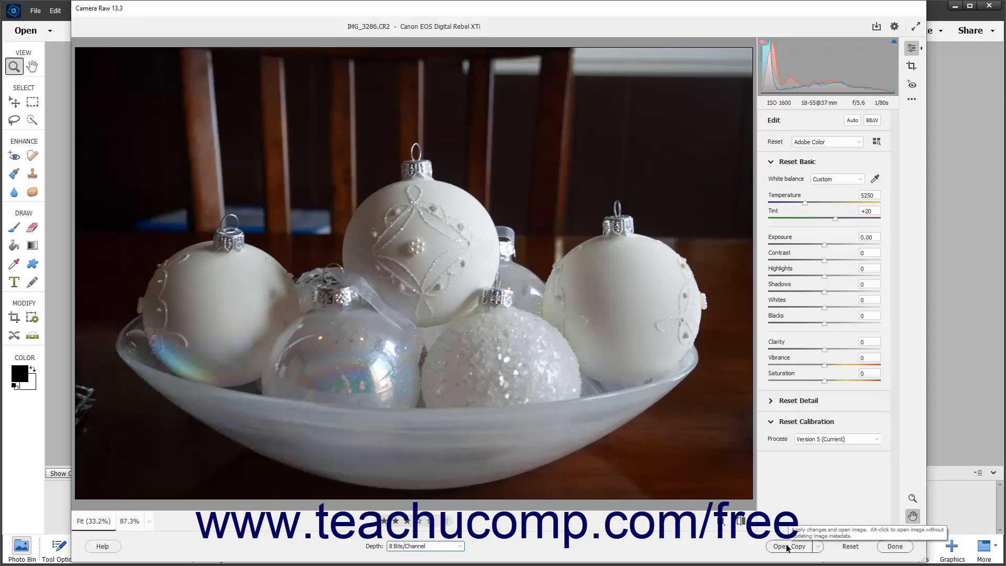
{"action": "left_click", "coordinate": [787, 547], "text": "alt"}
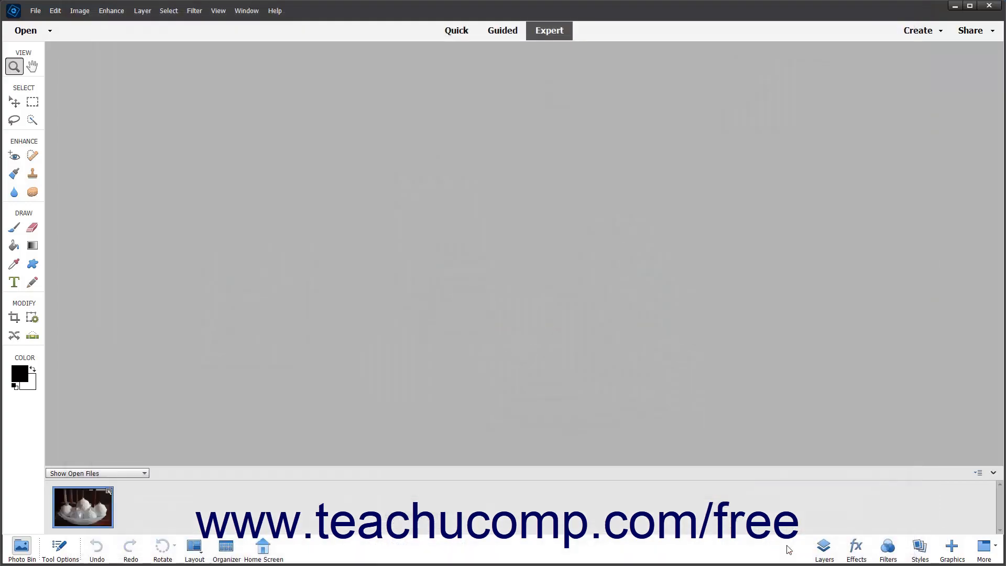